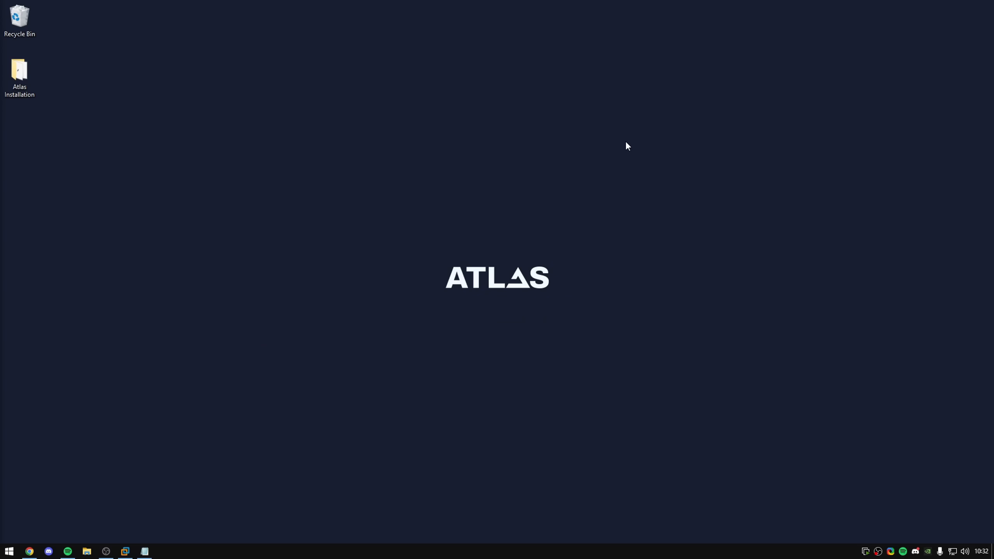
- Rename the desktop folder 'Atlas Installation' to 'Atlas_Installation' and open it
click(19, 77)
key(F2)
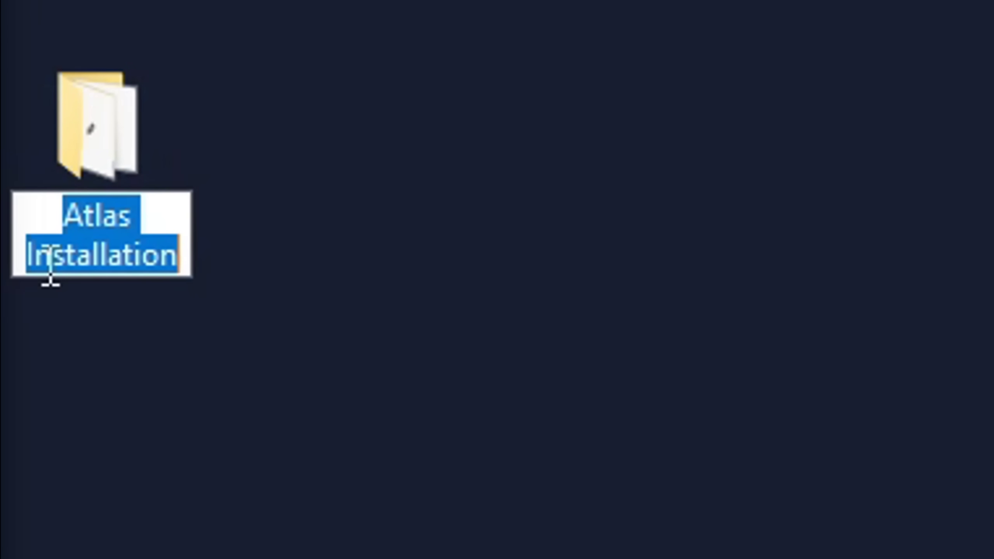
click(26, 253)
key(BackSpace)
text(_)
key(Return)
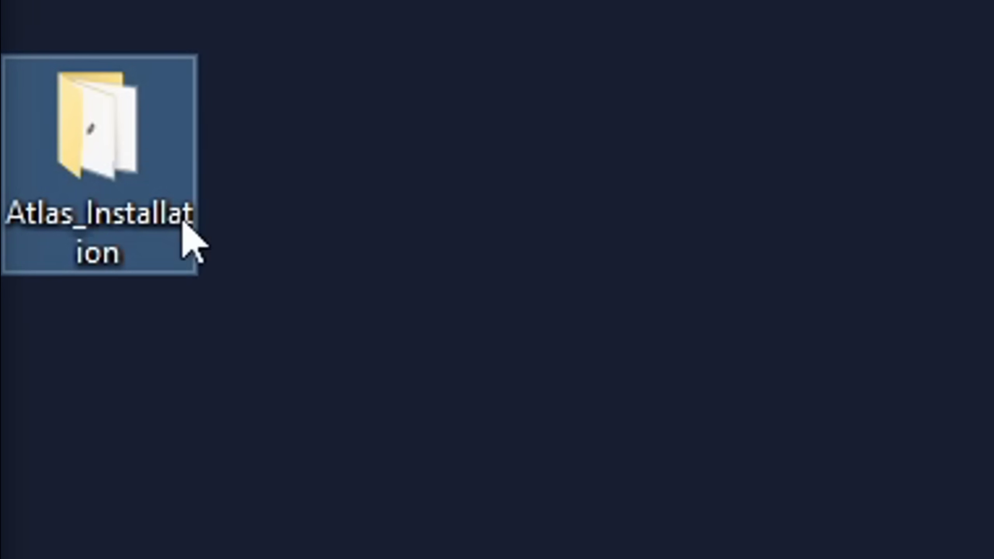
double_click(28, 72)
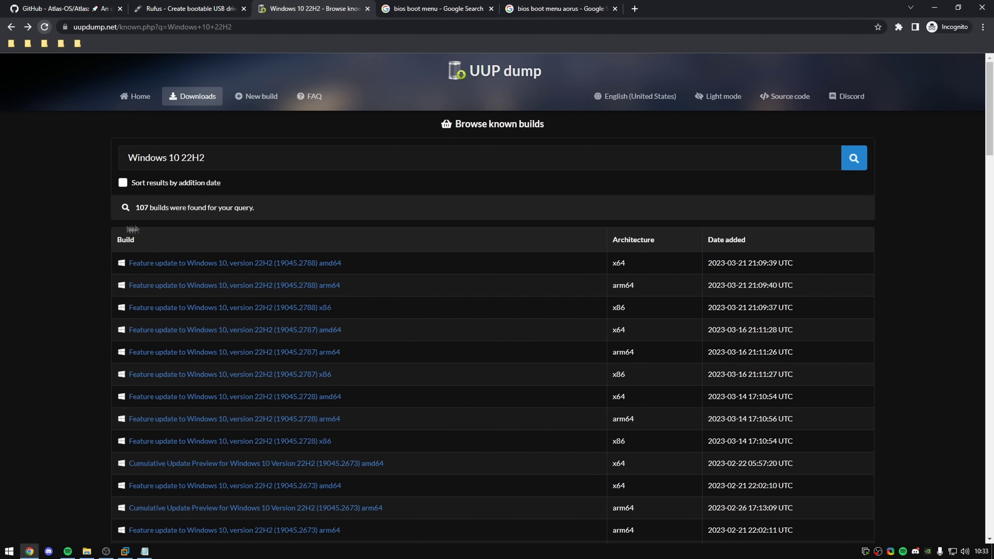
- Open the Windows 10 22H2 build 19045.2788 amd64 from the UUP dump results
scroll(80, 223, down, 1)
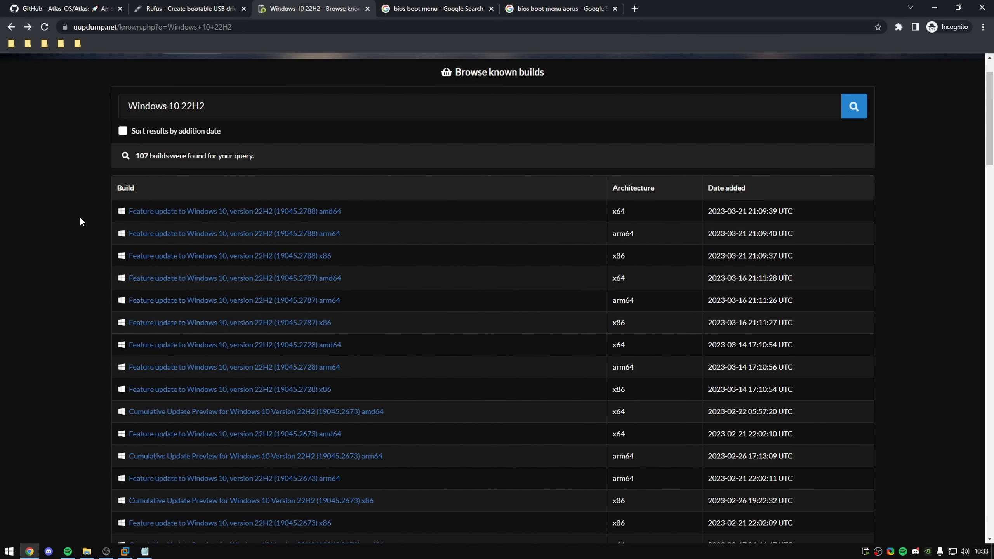
drag(612, 212, 650, 214)
click(650, 212)
click(220, 212)
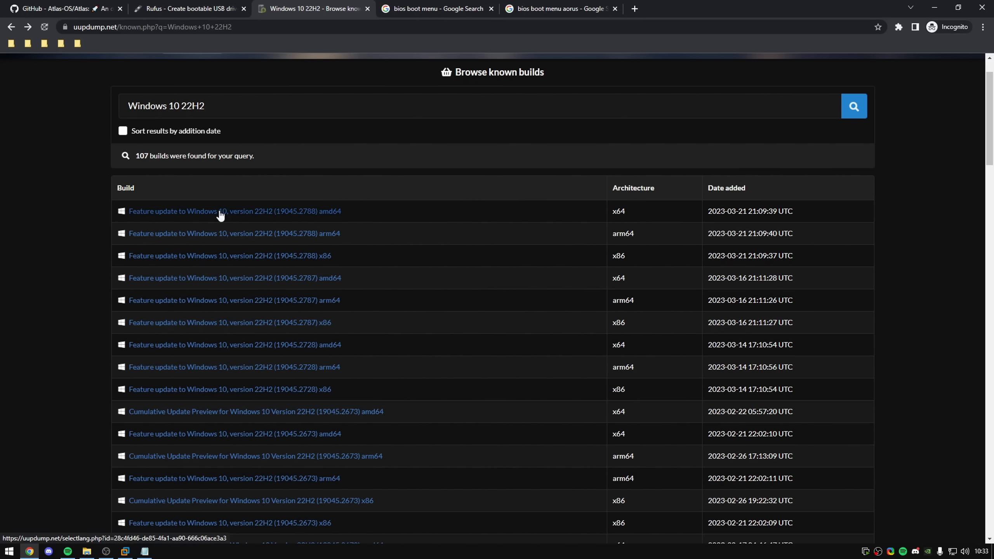
- Choose English (United Kingdom) and the Windows Pro edition to reach the download summary
click(275, 145)
scroll(214, 215, up, 2)
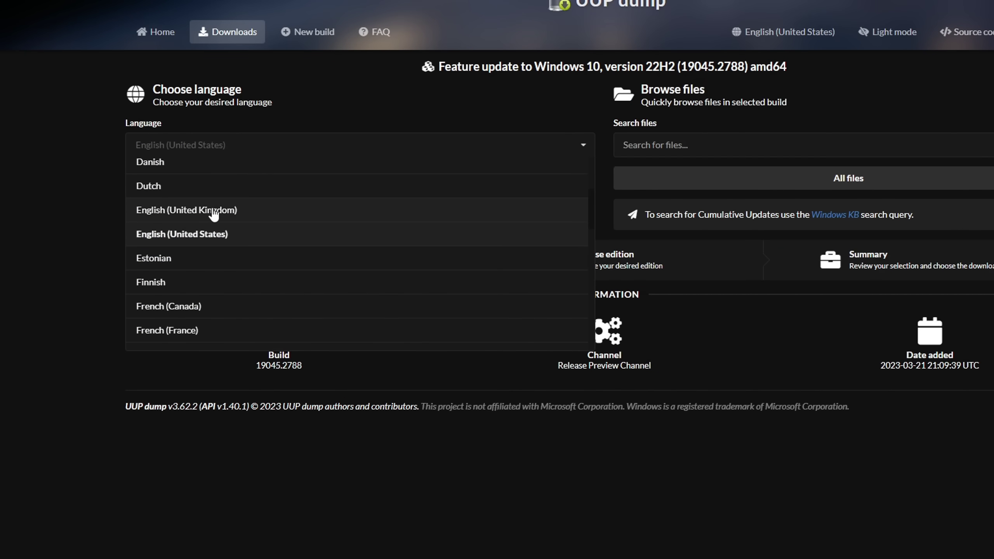
click(214, 212)
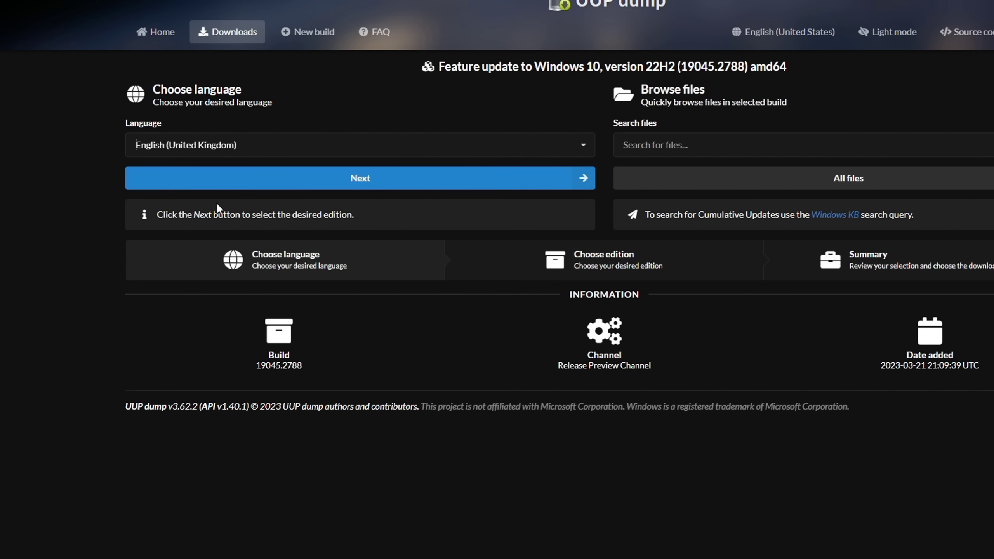
click(258, 181)
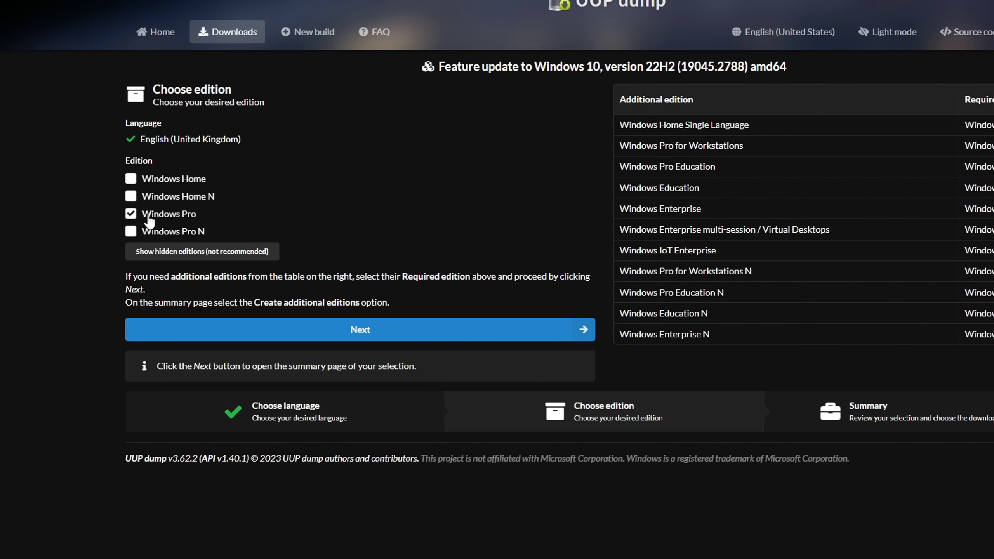
click(170, 329)
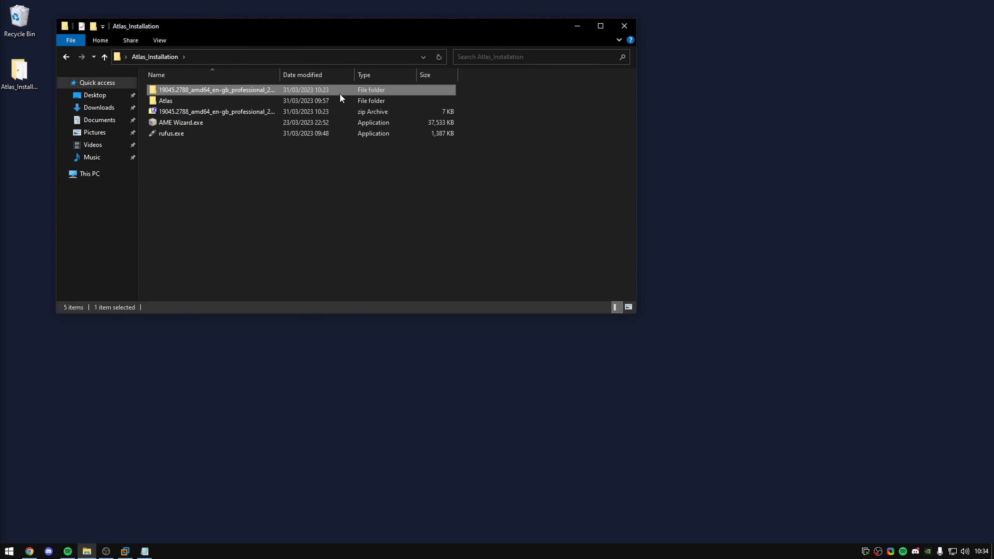
- Run uup_download_windows.cmd from the 19045.2788 convert folder as administrator
double_click(340, 96)
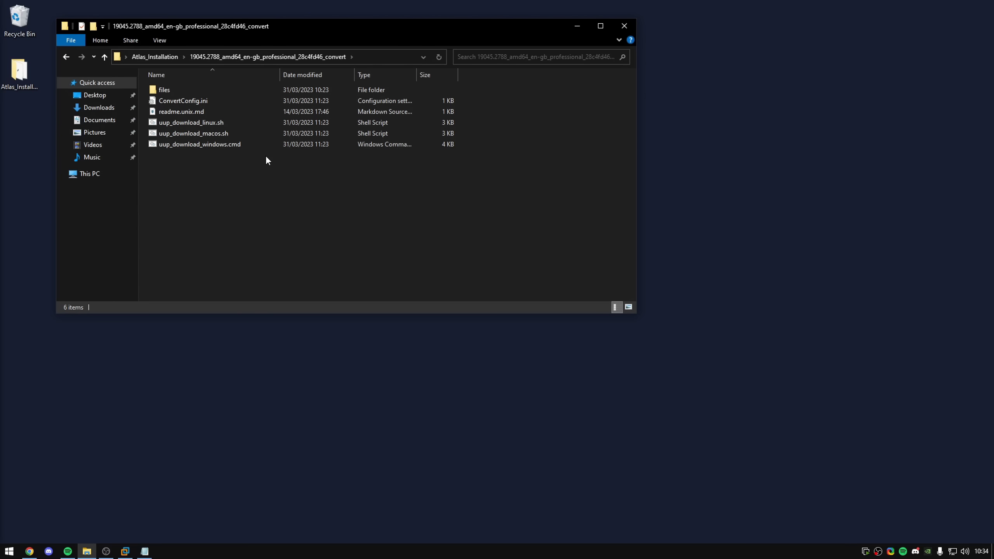
click(253, 143)
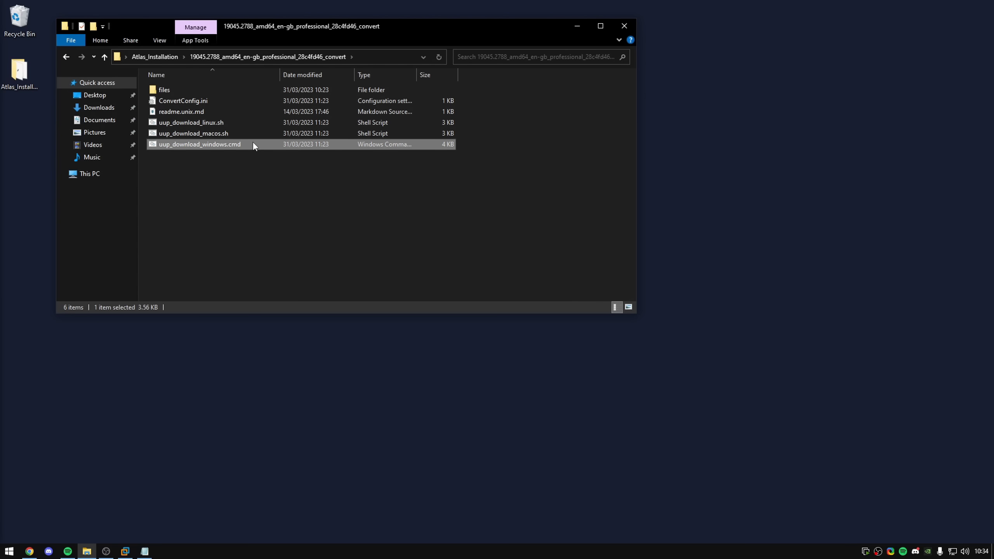
right_click(211, 145)
click(246, 173)
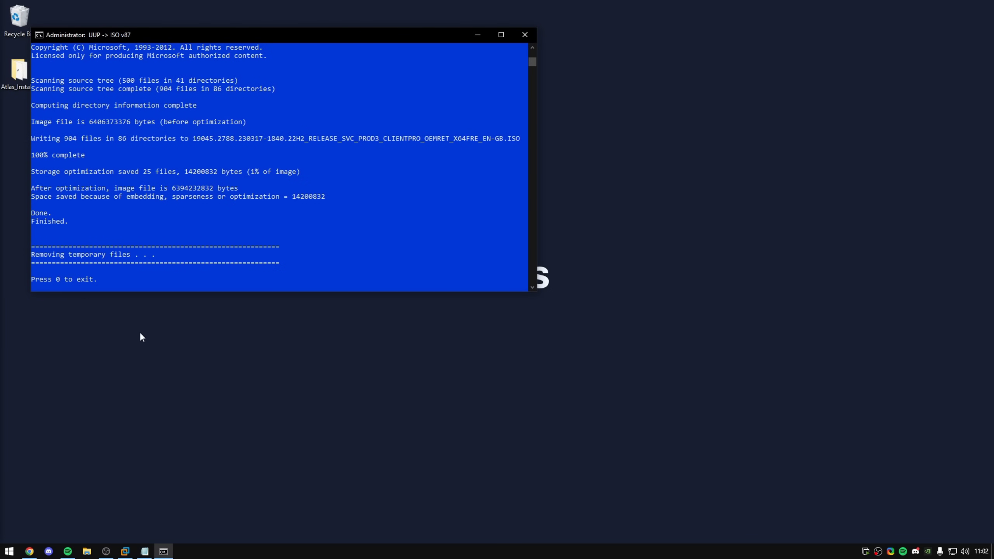
- Close the conversion console and check the finished ISO's full name in the convert folder
key(0)
double_click(35, 58)
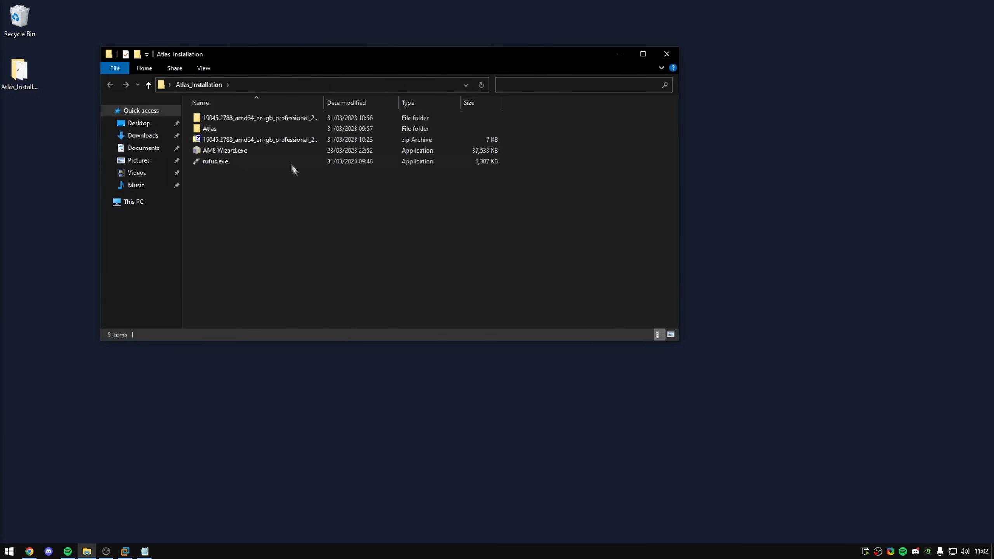
double_click(245, 117)
click(254, 151)
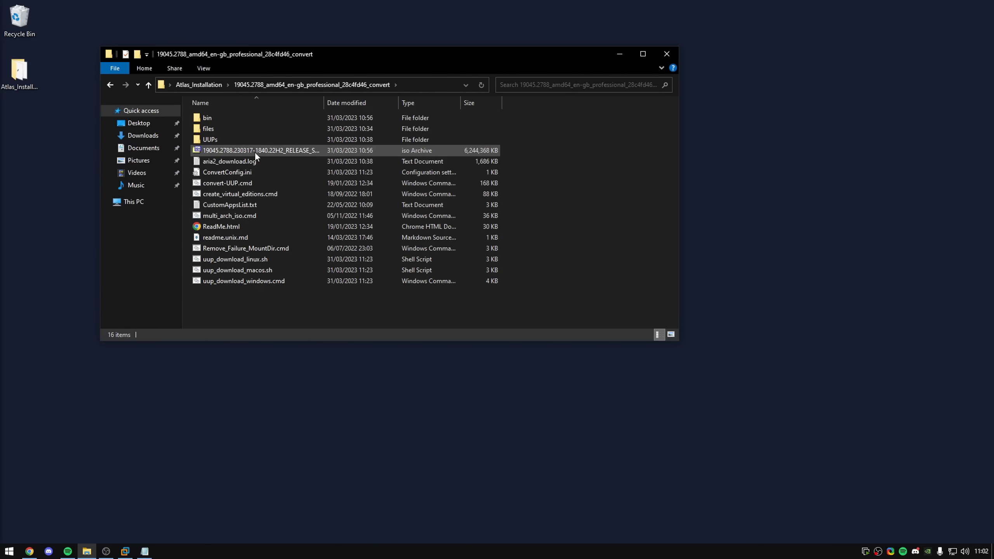
double_click(324, 102)
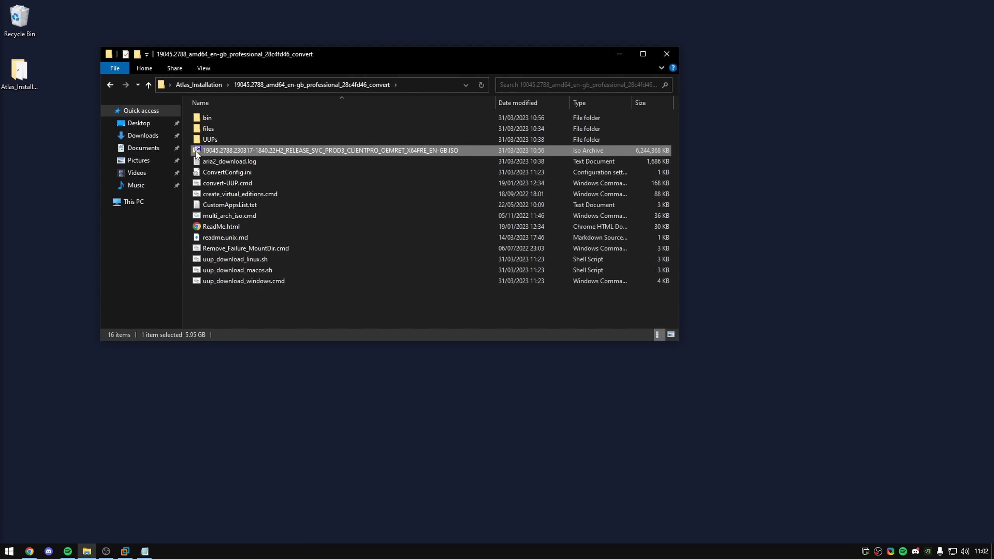
click(231, 150)
click(488, 152)
- Return to Atlas_Installation and launch rufus.exe
key(alt+Up)
click(224, 164)
double_click(225, 166)
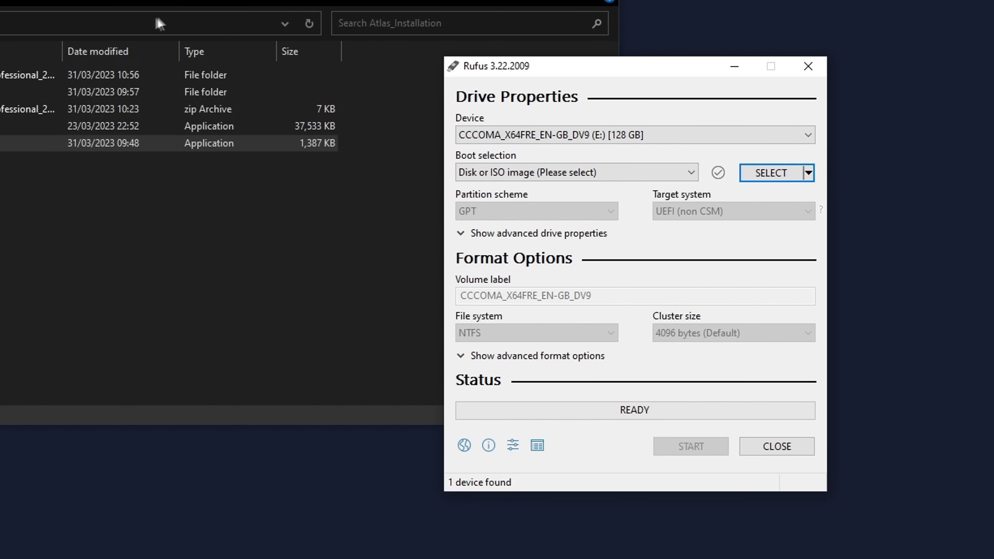
- Load the 19045.2788 ISO from Atlas_Installation's convert folder as Rufus's boot image
click(387, 85)
click(772, 173)
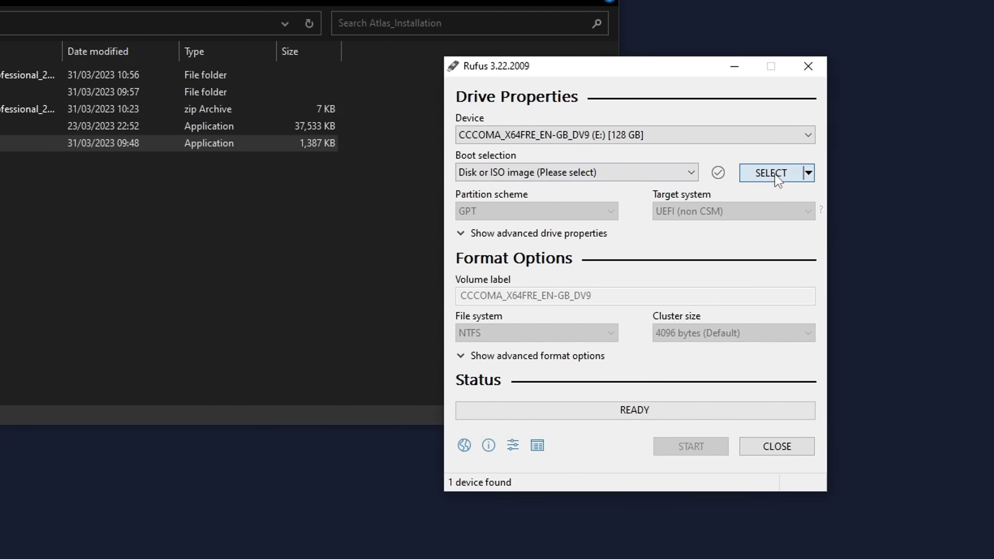
click(623, 118)
text(C:\Users\Jack\Desktop\Atlas_Installation)
key(Return)
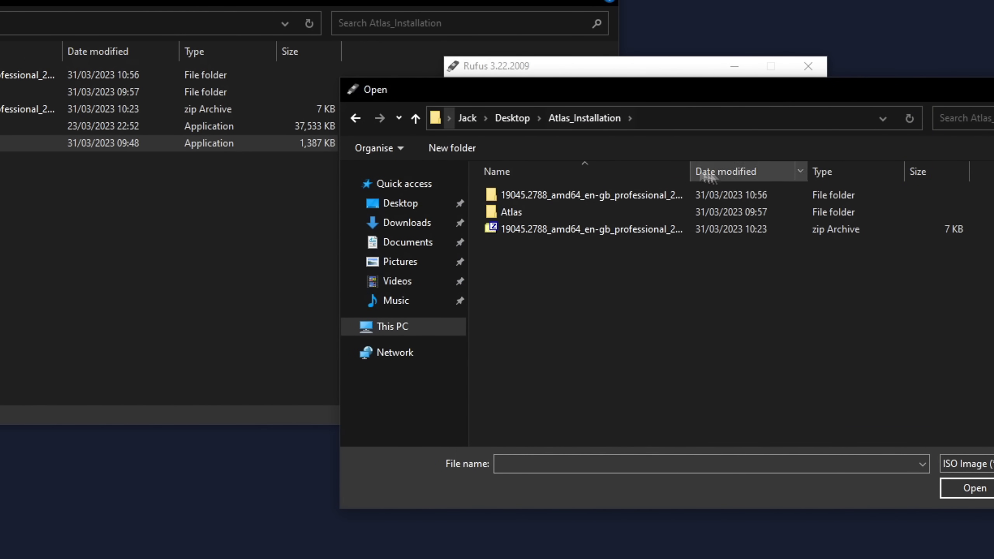
double_click(547, 197)
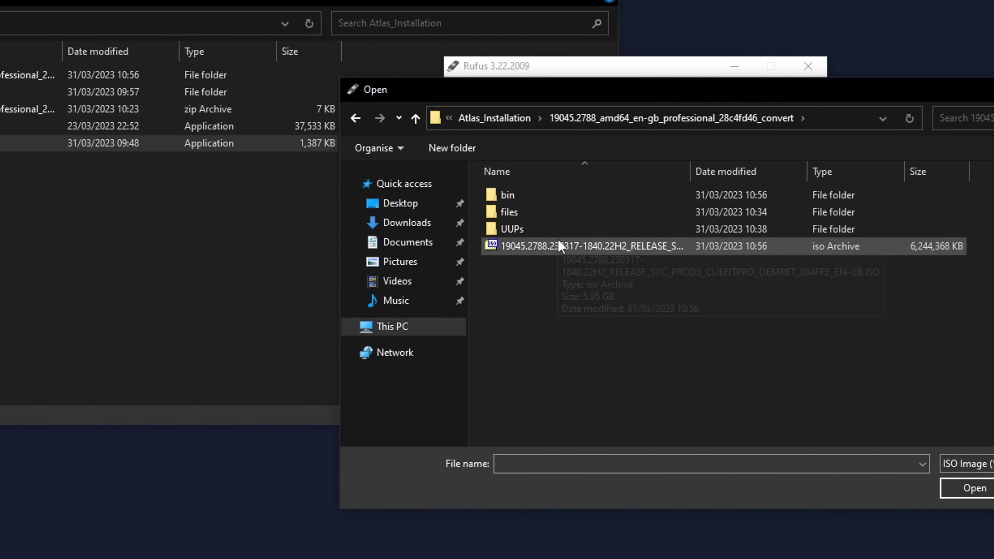
click(587, 247)
double_click(678, 250)
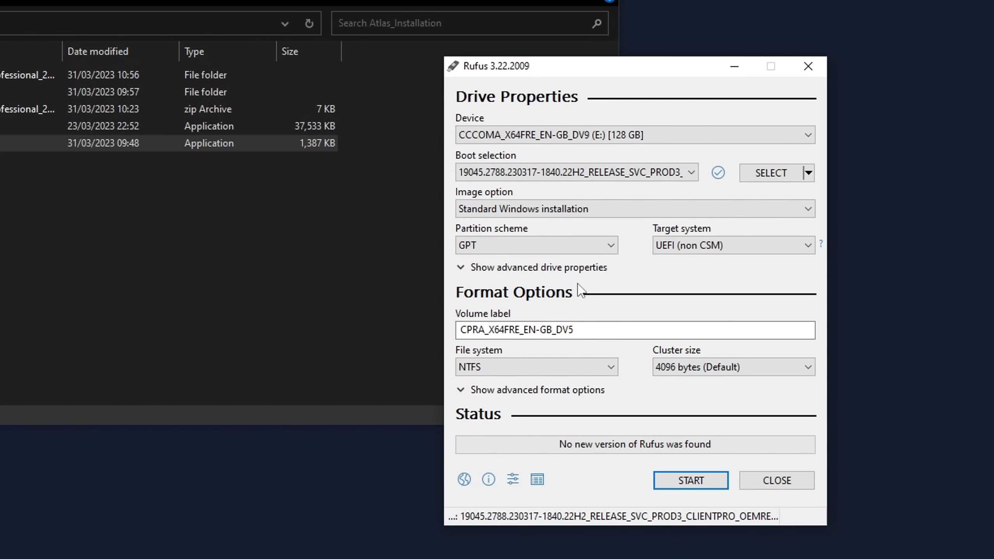
key(super)
key(super)
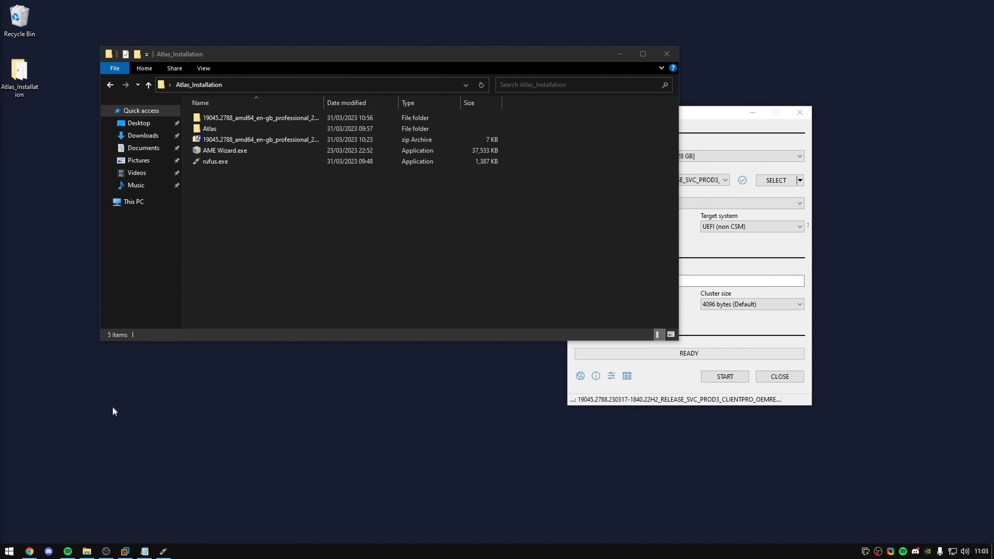
- Open Disk Management from the Win+X system tools menu
click(8, 551)
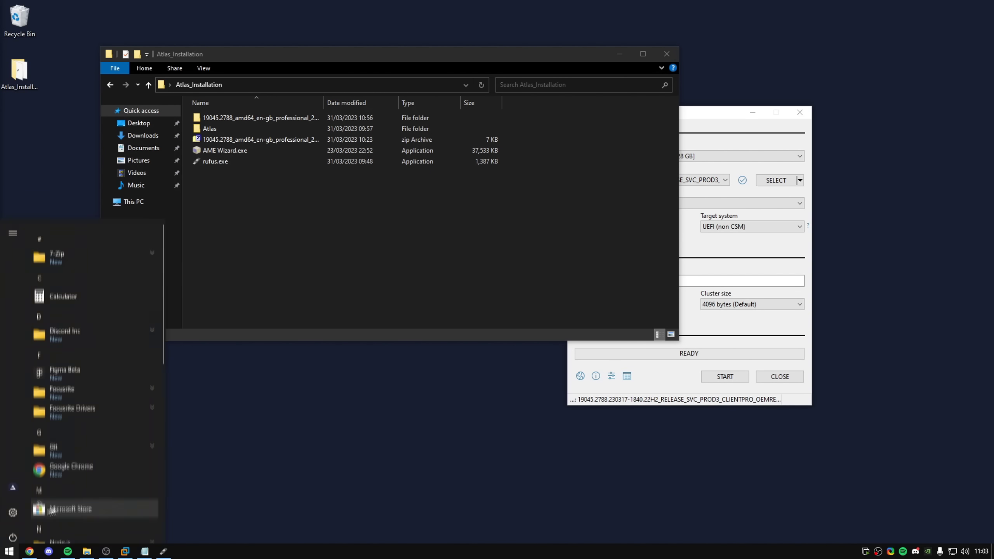
click(8, 551)
right_click(8, 551)
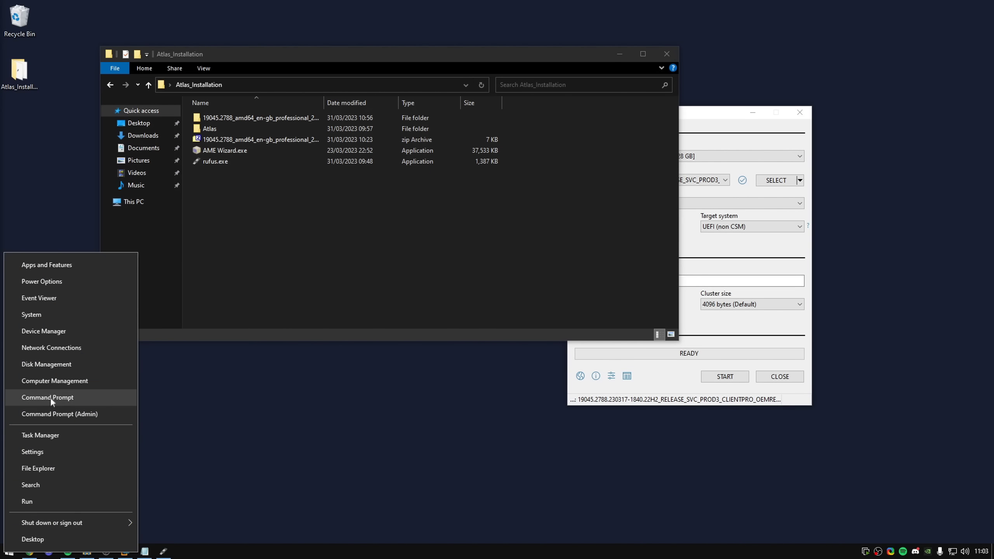
click(56, 364)
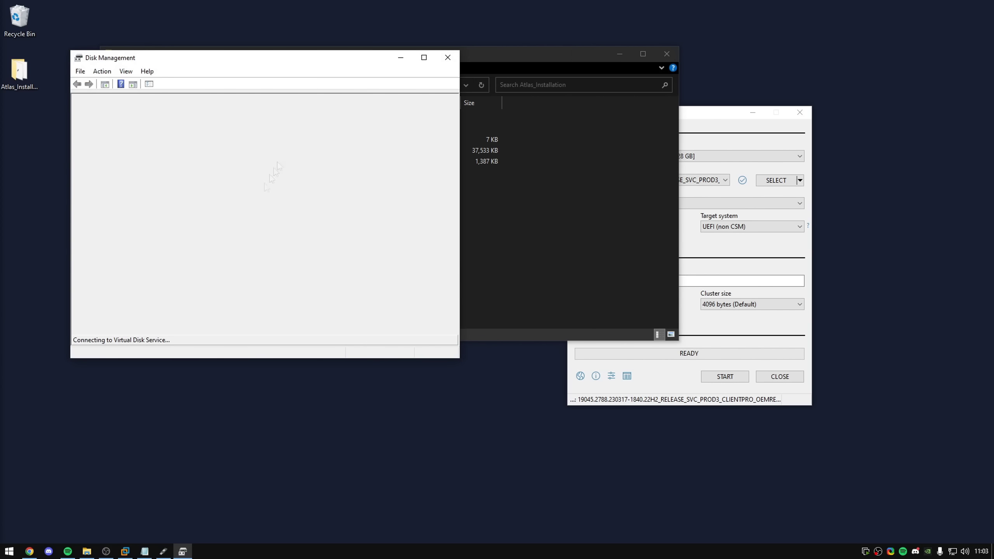
- Show Disk 1's properties on the Volumes tab: GPT partition style, 476924 MB capacity
right_click(203, 261)
key(Escape)
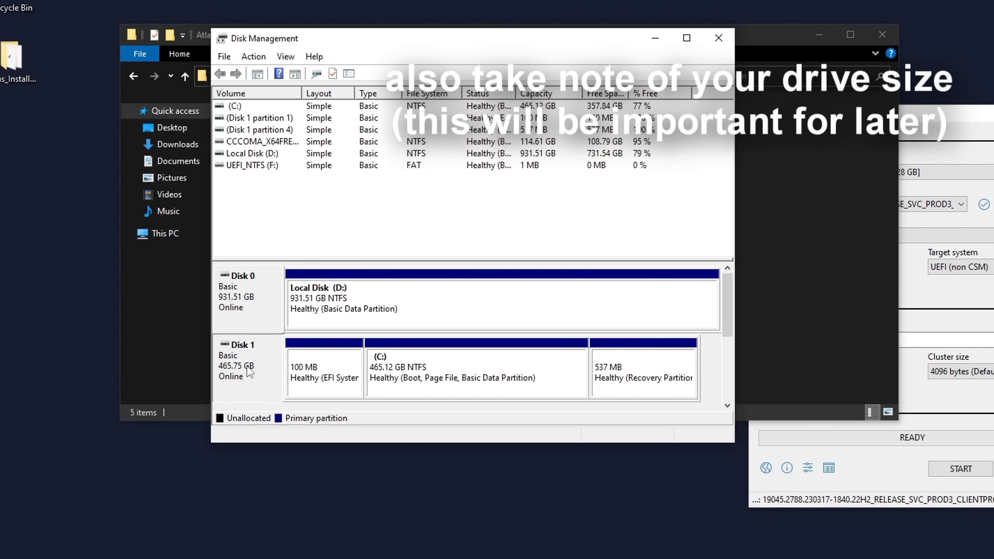
right_click(265, 353)
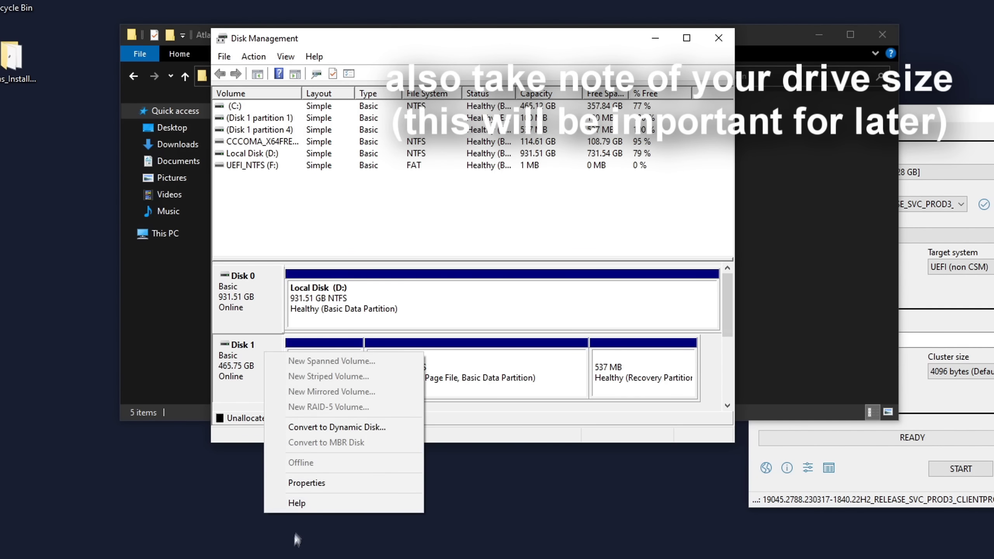
click(306, 483)
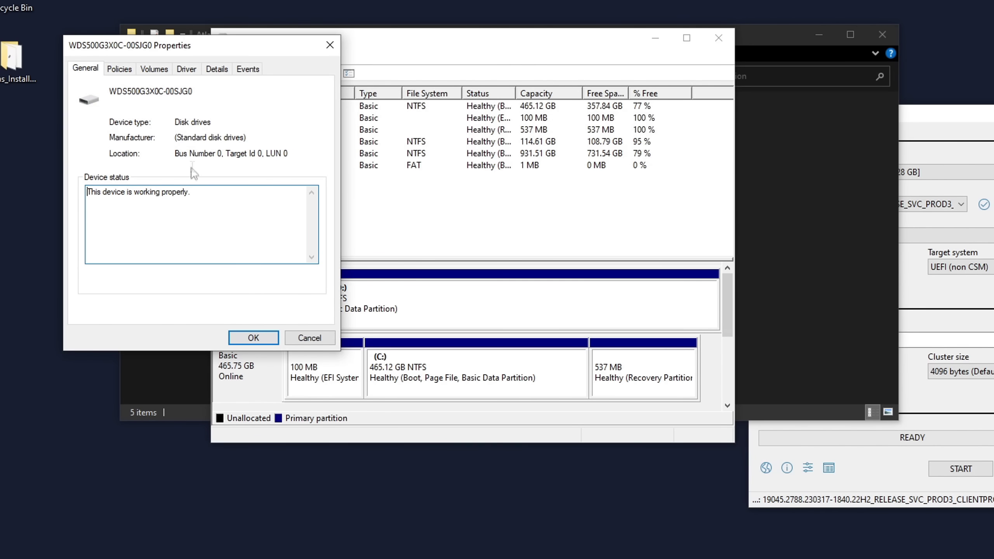
click(151, 70)
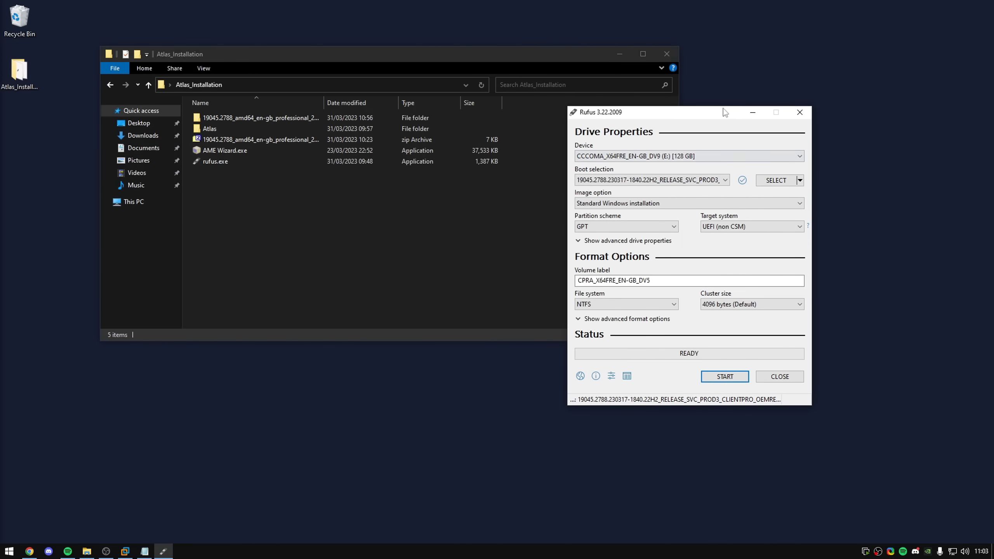
- Center Rufus, try MBR, then keep GPT as the partition scheme and start the write
drag(646, 109, 472, 114)
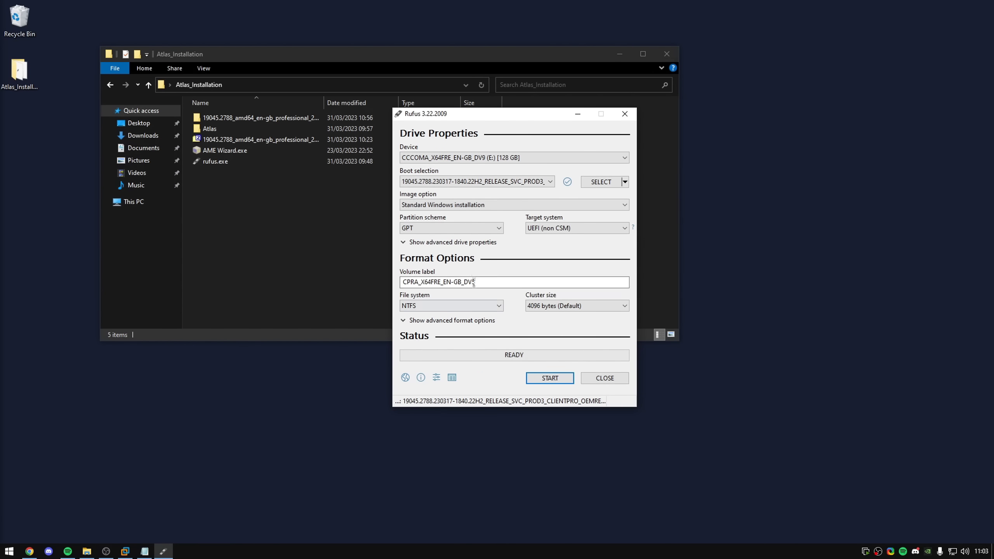
click(444, 228)
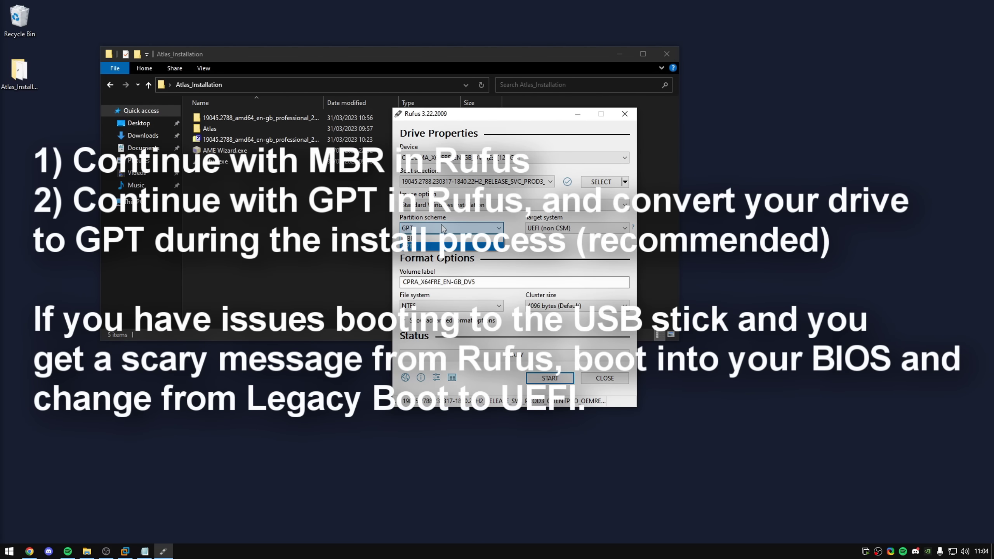
click(431, 238)
click(450, 228)
click(471, 247)
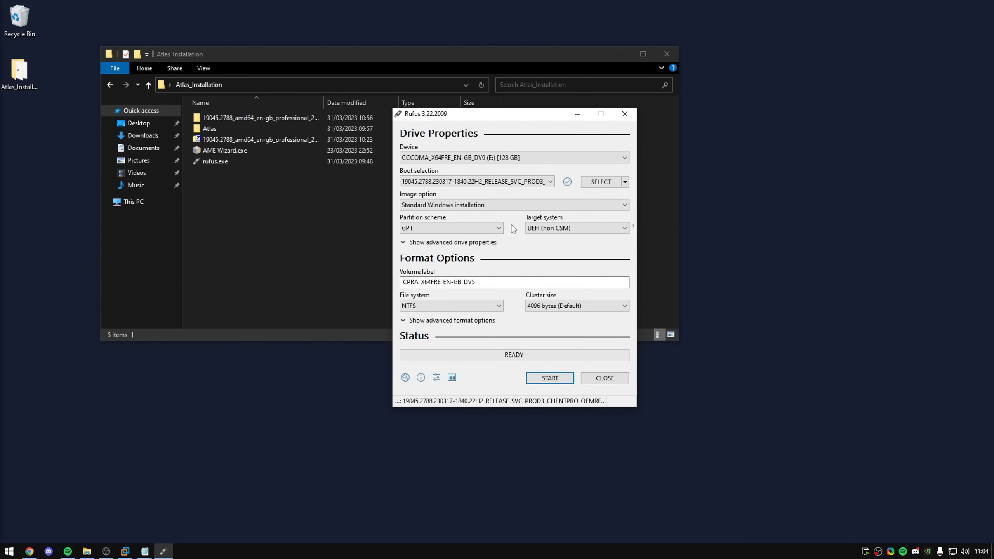
click(498, 229)
click(486, 246)
click(550, 378)
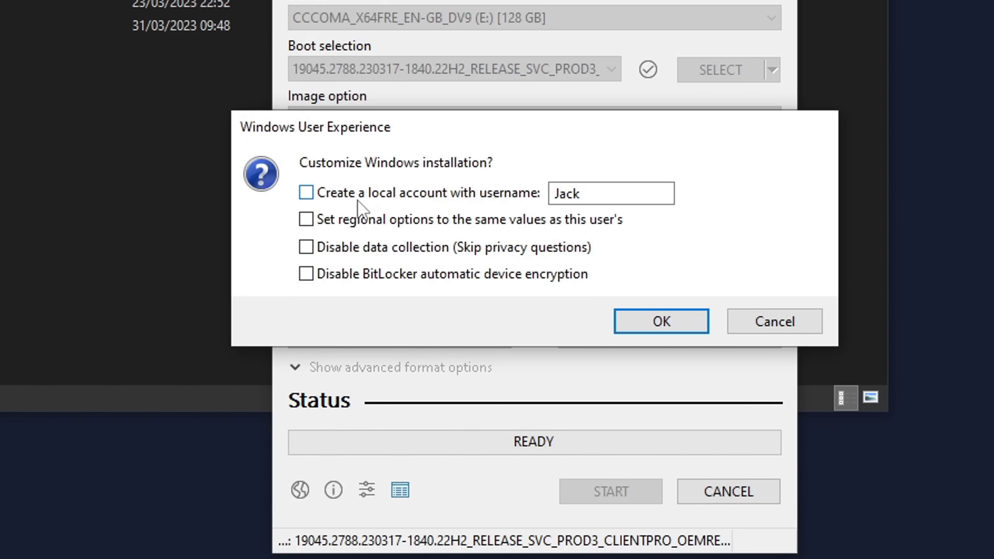
- Enable local account, copied regional options, skipped privacy questions and no BitLocker; accept erasing the drive
click(372, 196)
click(638, 193)
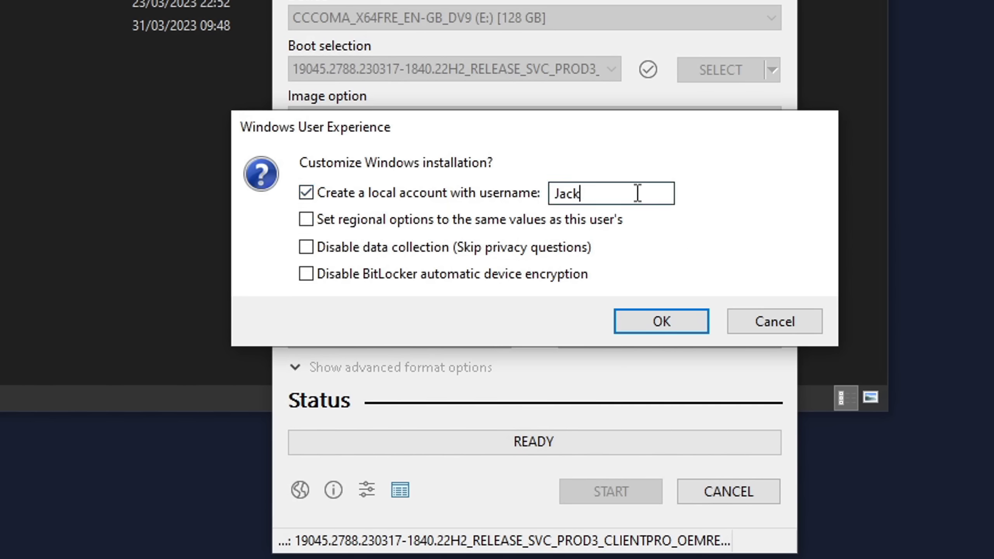
click(366, 225)
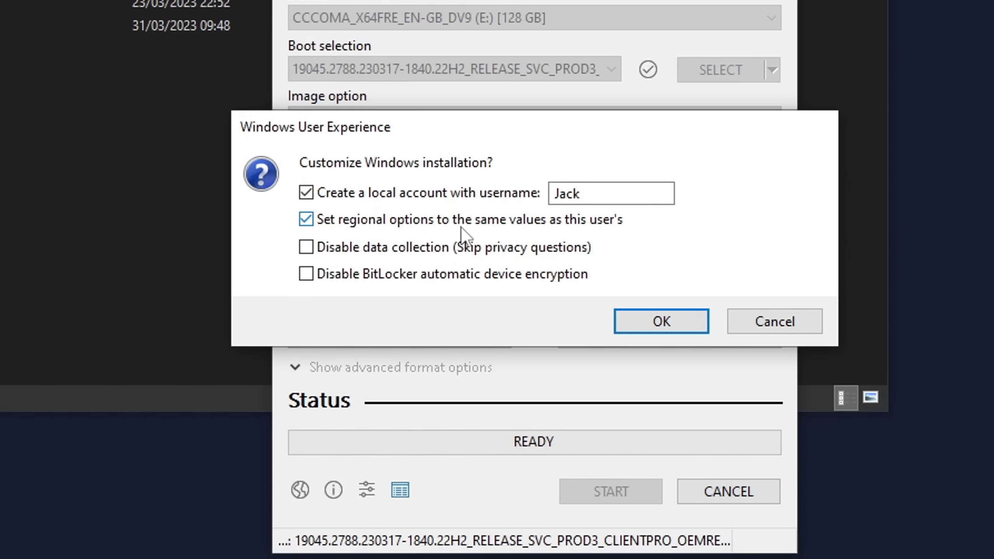
click(349, 249)
click(353, 276)
click(660, 316)
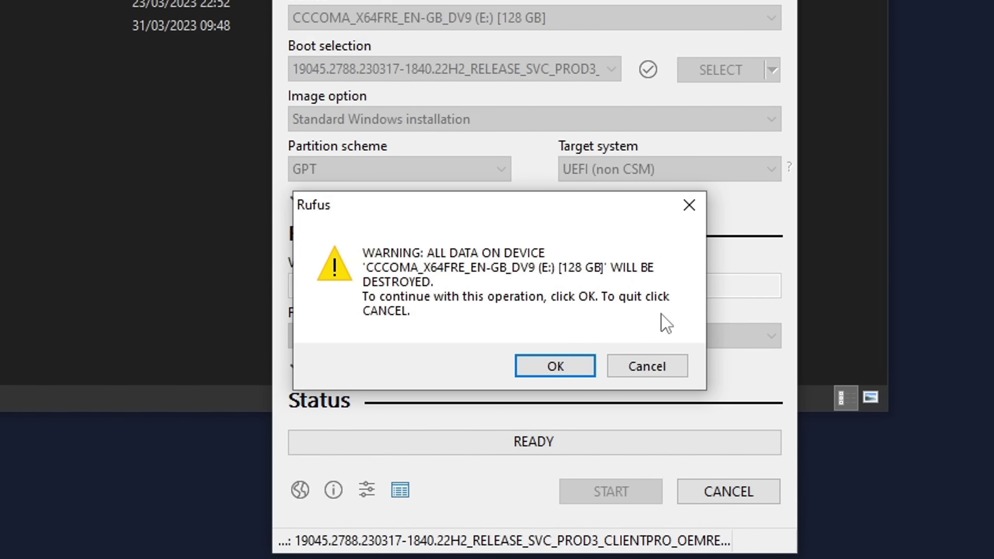
click(556, 366)
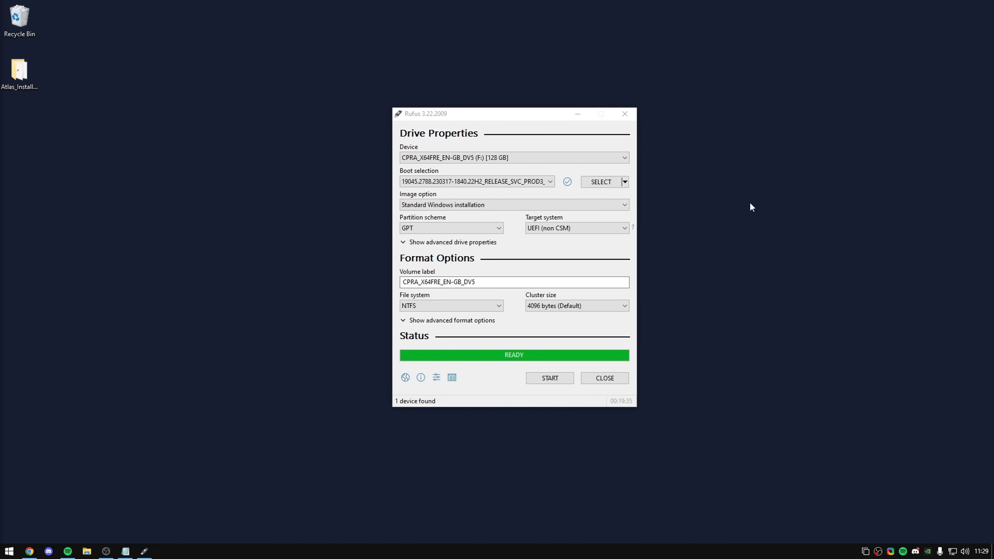
- Close Rufus and copy the Atlas folder onto USB drive F: via a new Explorer window
click(614, 378)
double_click(39, 69)
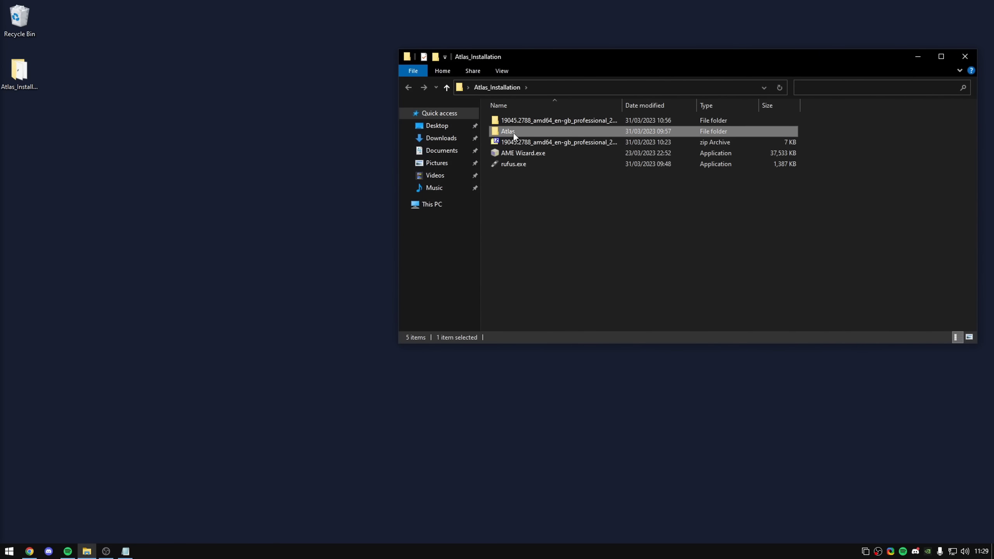
double_click(513, 133)
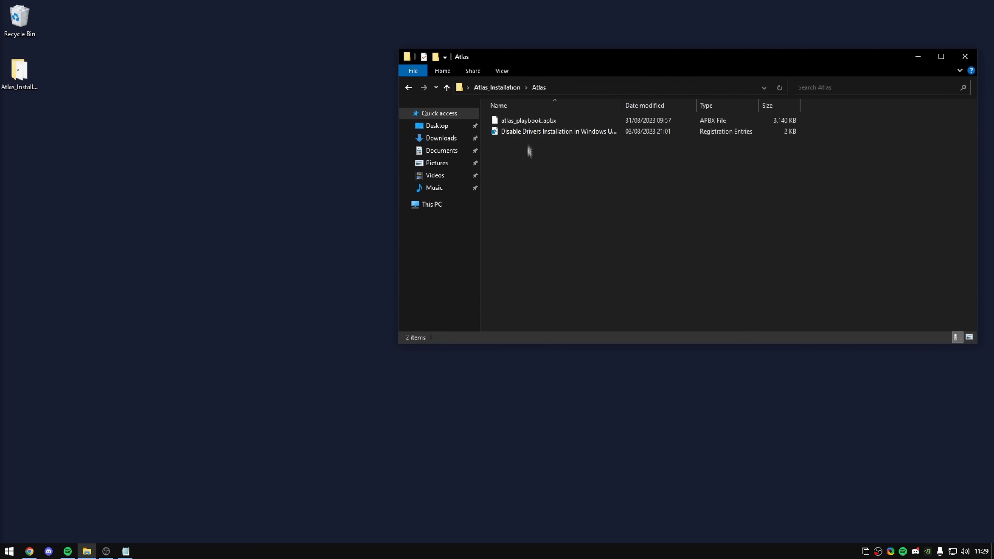
drag(540, 198, 538, 114)
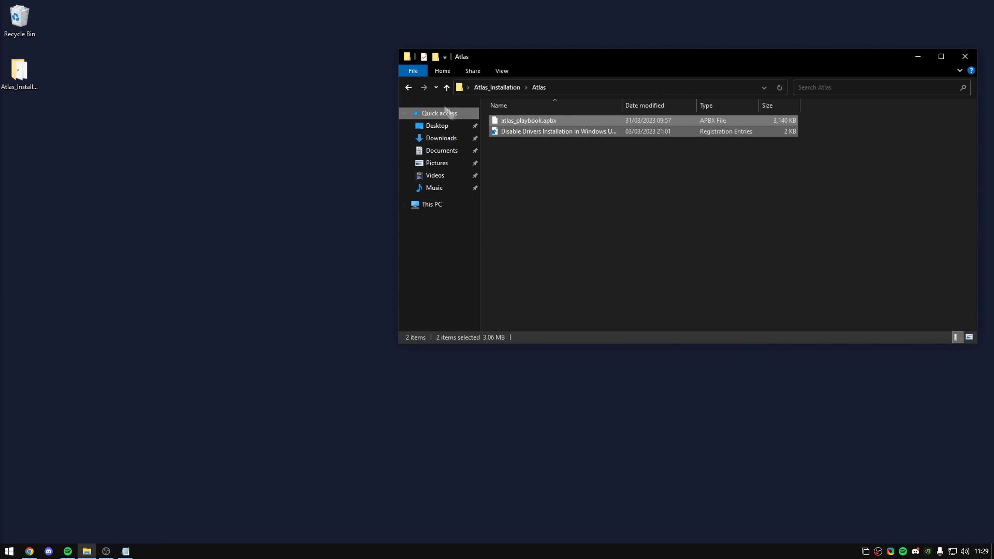
click(408, 88)
right_click(87, 550)
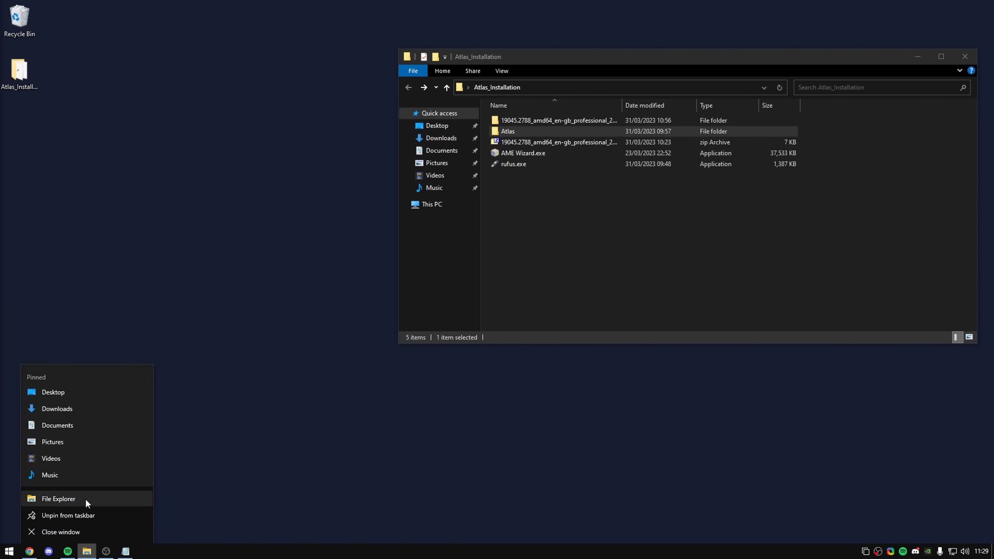
click(86, 501)
double_click(427, 102)
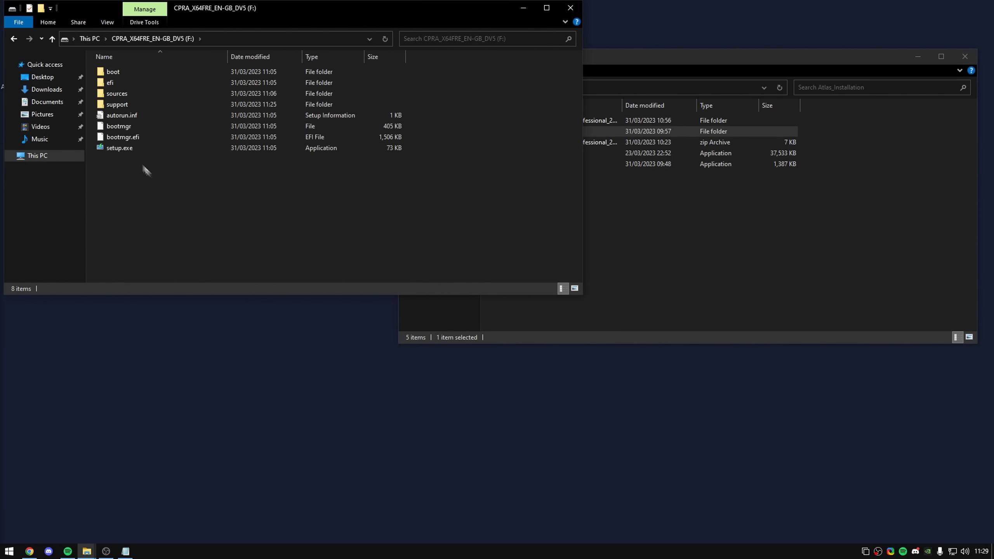
key(ctrl+v)
- Copy AME Wizard.exe onto drive F: and select it together with the Atlas folder
click(614, 208)
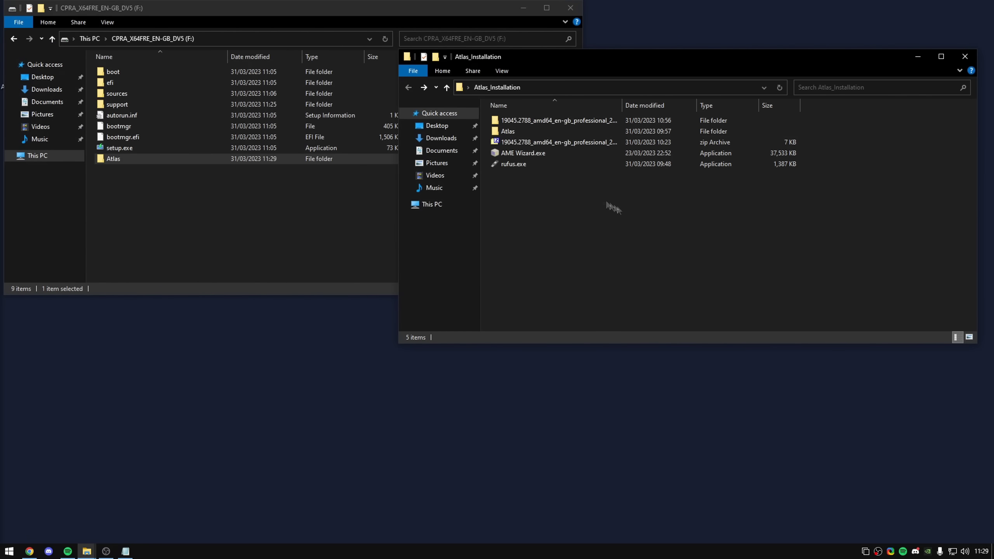
click(517, 153)
click(280, 225)
key(ctrl+v)
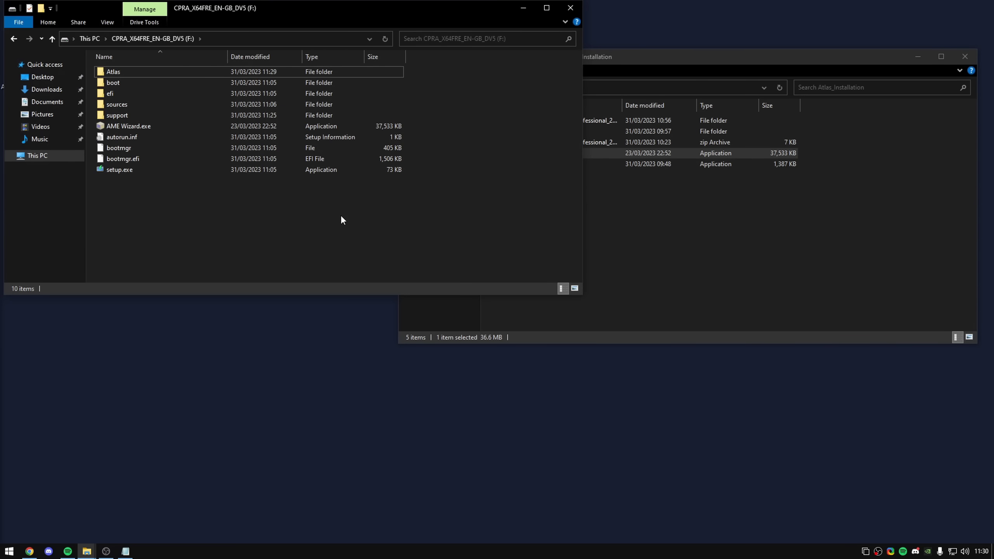
click(168, 126)
ctrl+click(124, 70)
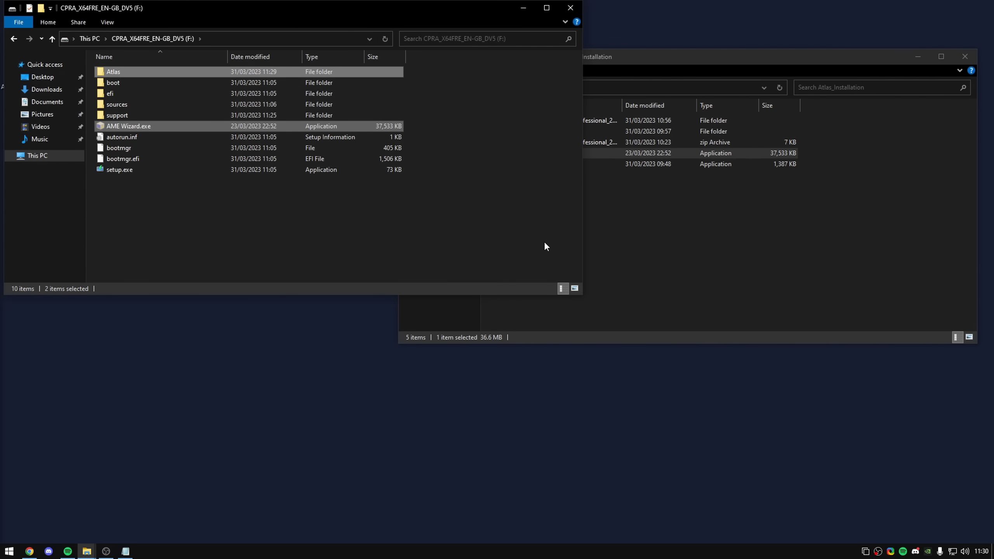